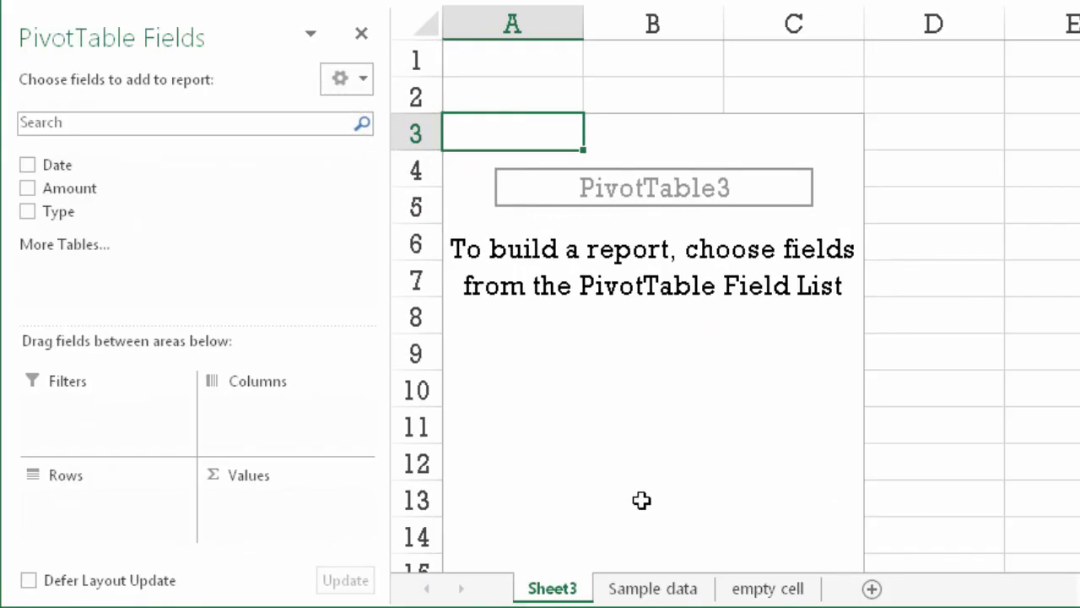
Add Amount to the values and Date to the rows, and ungroup the automatically grouped dates
left_click_drag(76, 188, 276, 512)
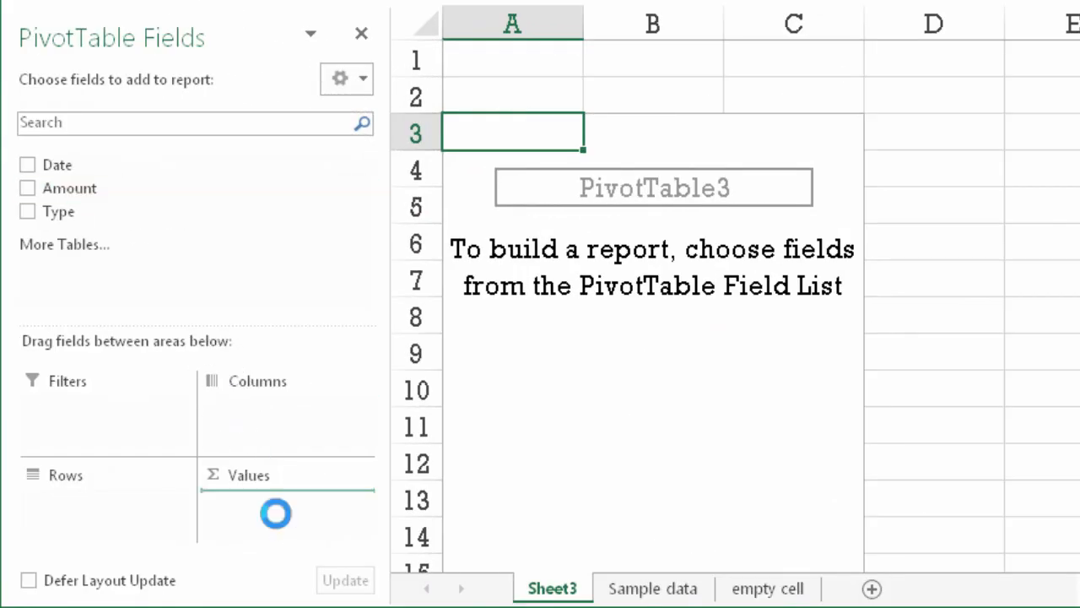
left_click_drag(67, 165, 135, 511)
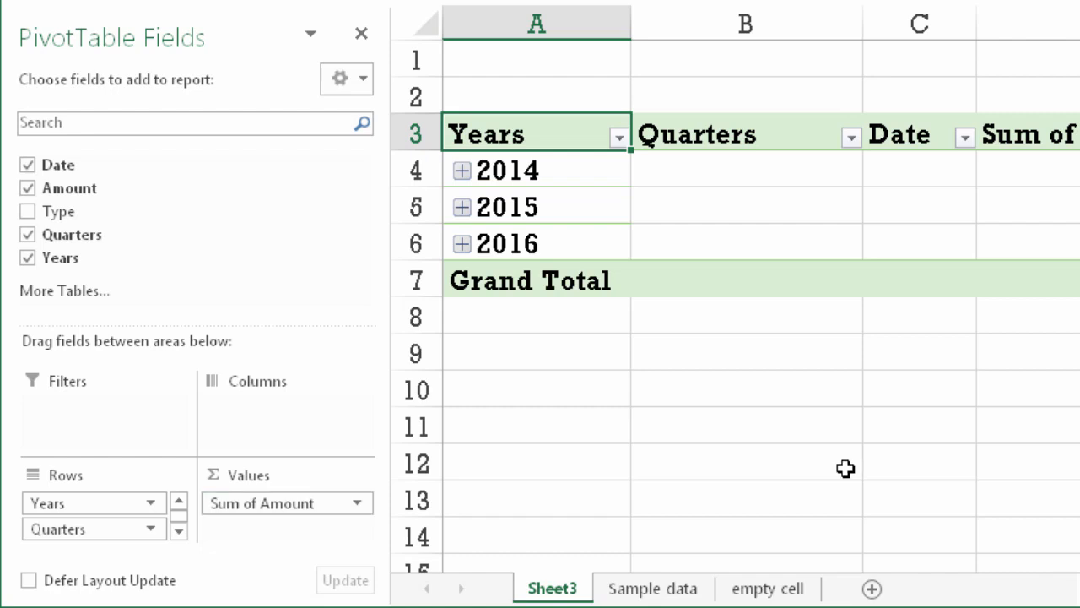
right_click(579, 210)
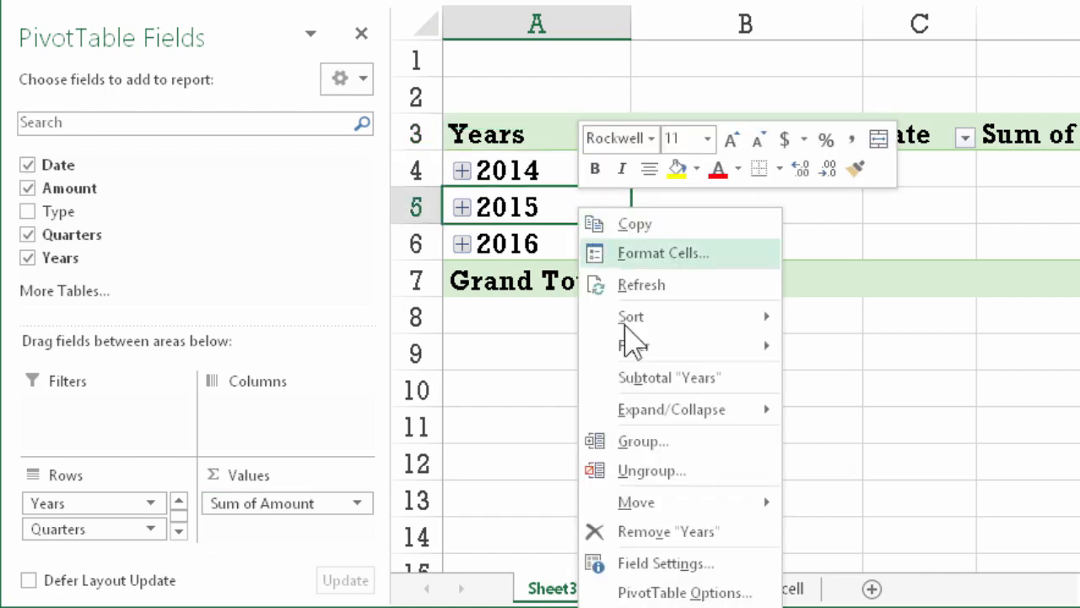
left_click(671, 471)
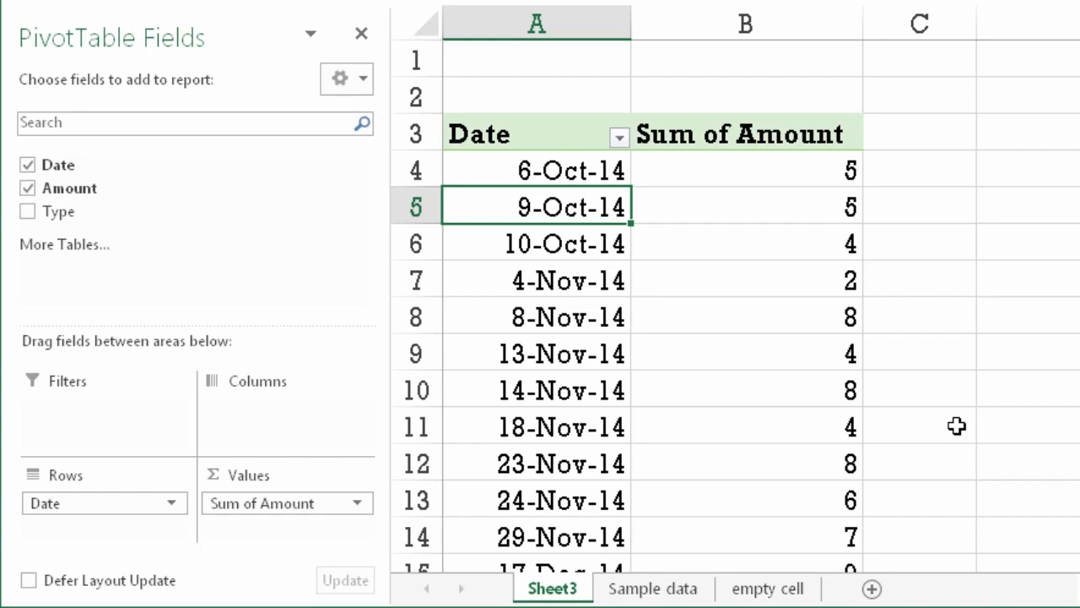
Group the pivot table's dates by Months, Quarters and Years
right_click(523, 173)
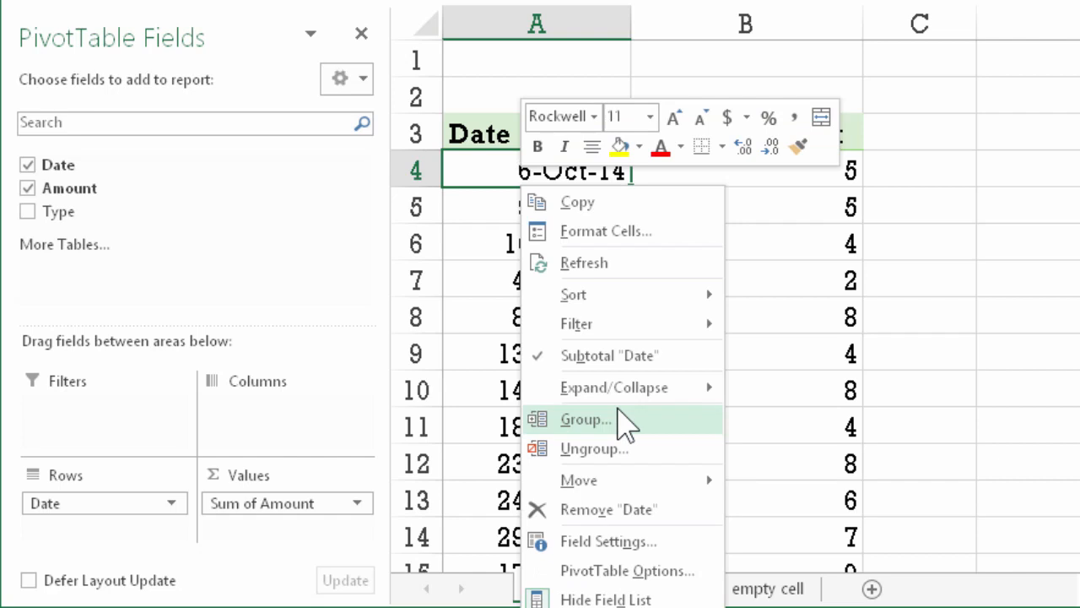
left_click(619, 414)
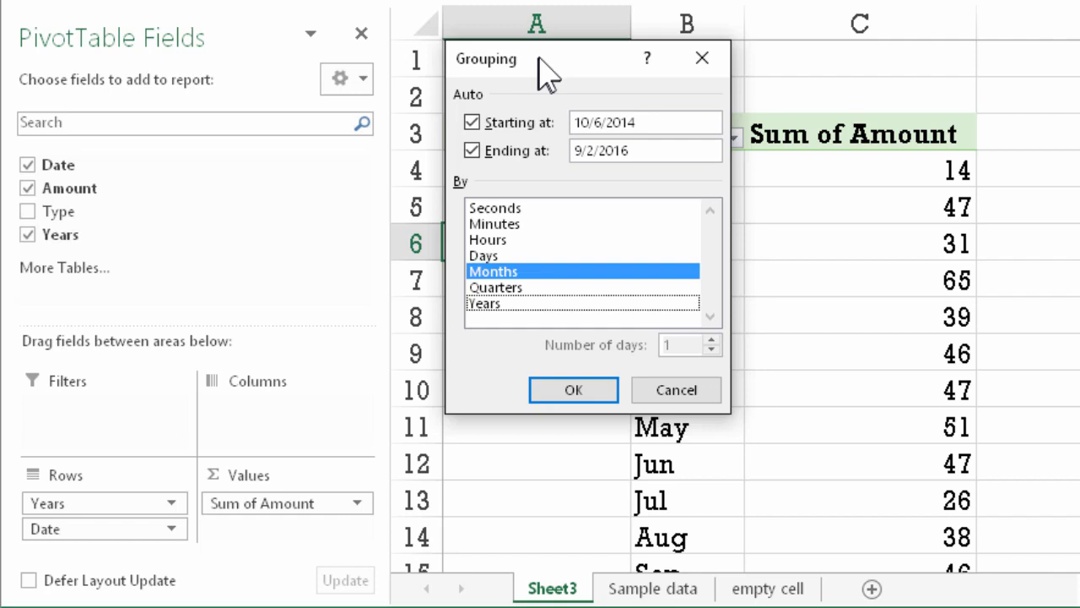
left_click(507, 287)
left_click(540, 304)
left_click(590, 395)
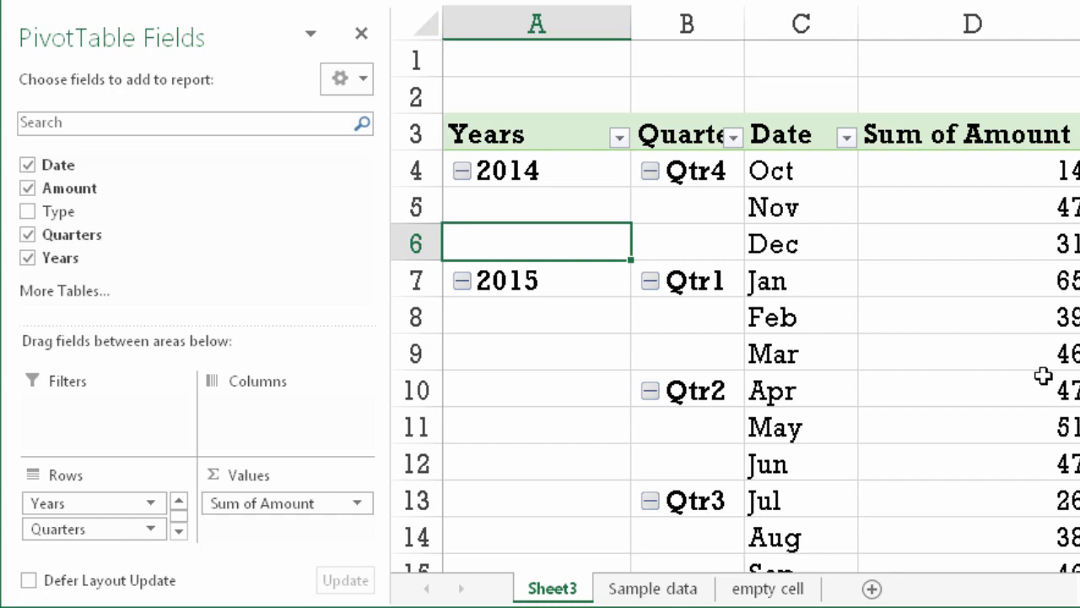
Remove the Quarters field from the rows and move the Years field to the columns
left_click(826, 276)
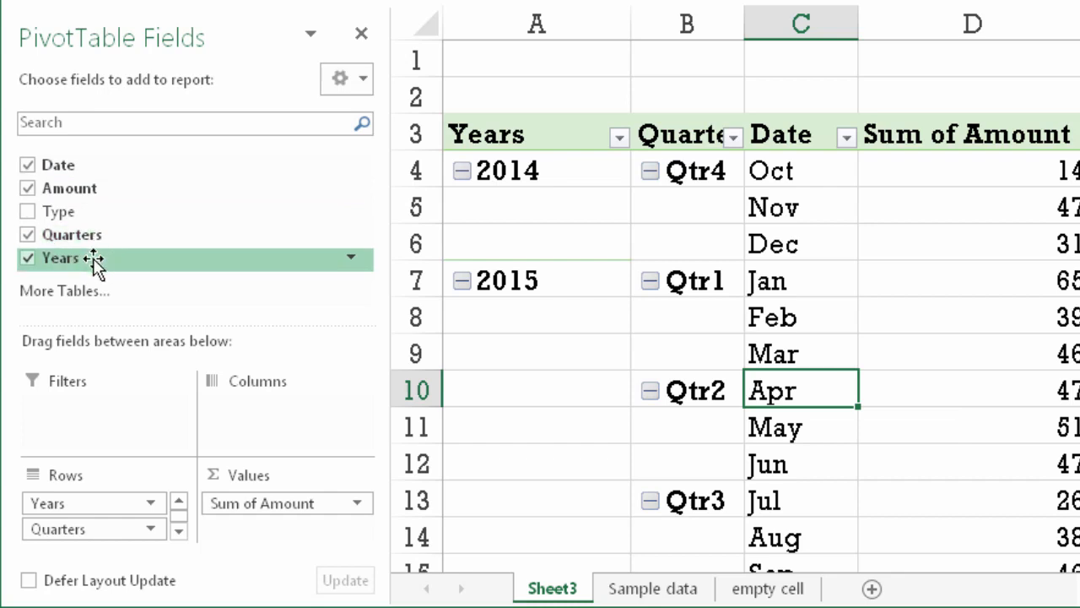
left_click_drag(108, 536, 177, 263)
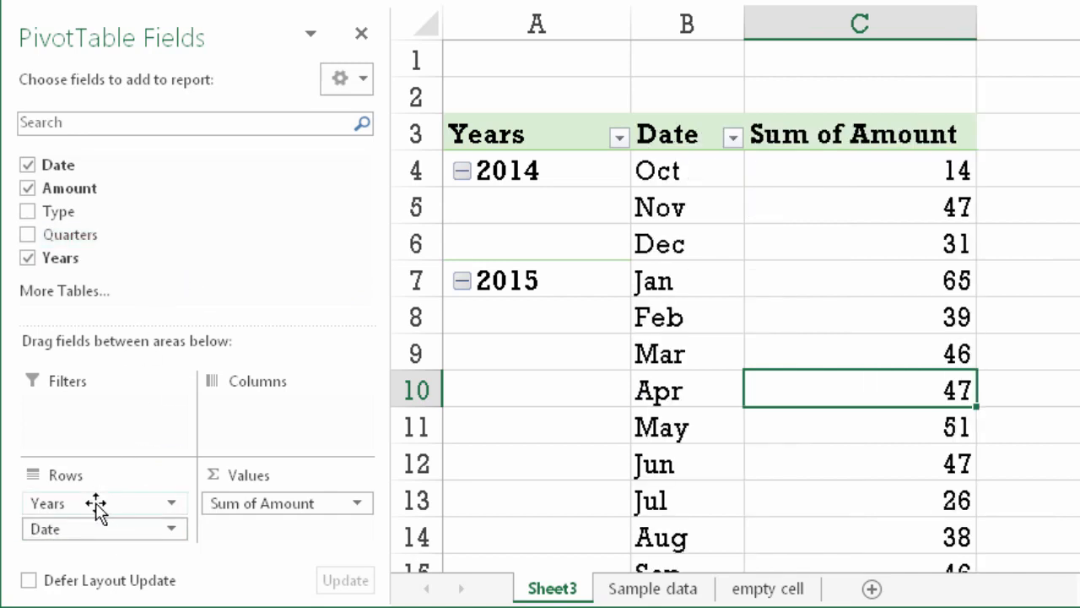
left_click_drag(96, 504, 287, 432)
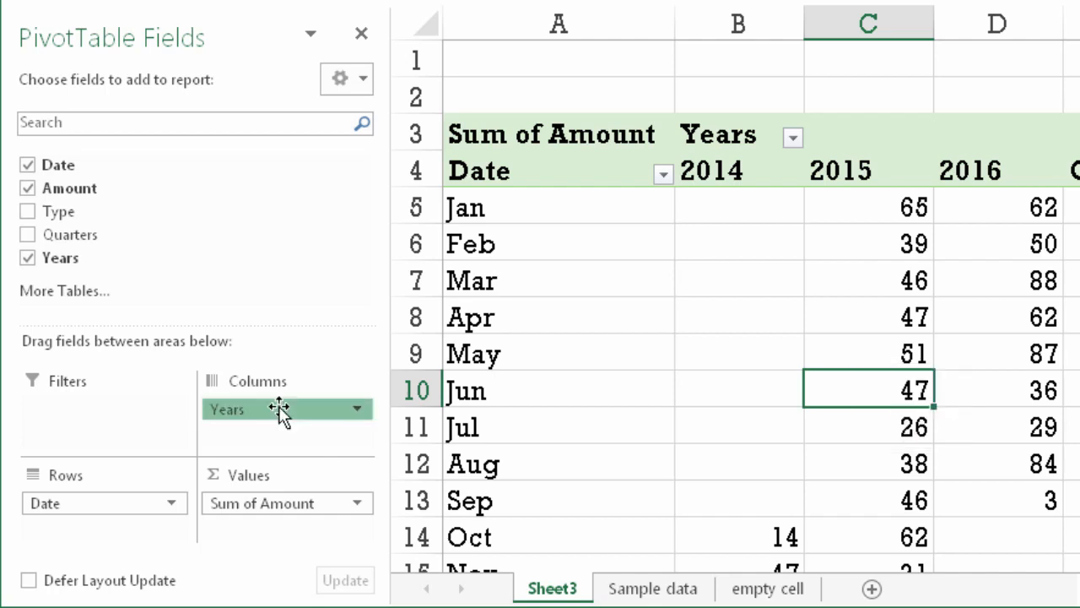
Remove the Years field from the columns and try placing it back in the rows
left_click_drag(281, 410, 152, 194)
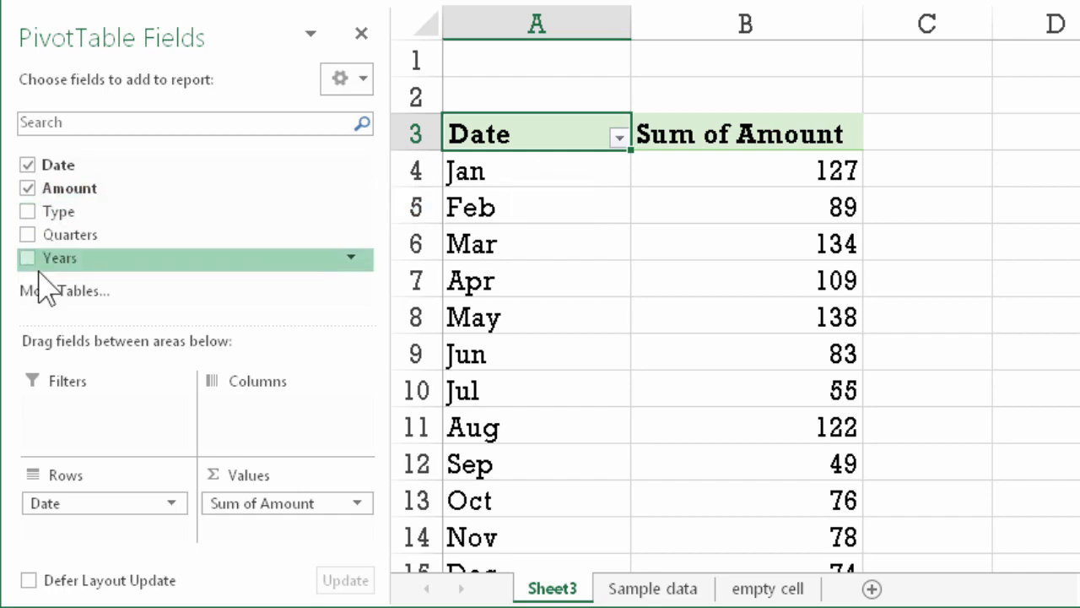
left_click_drag(64, 259, 101, 528)
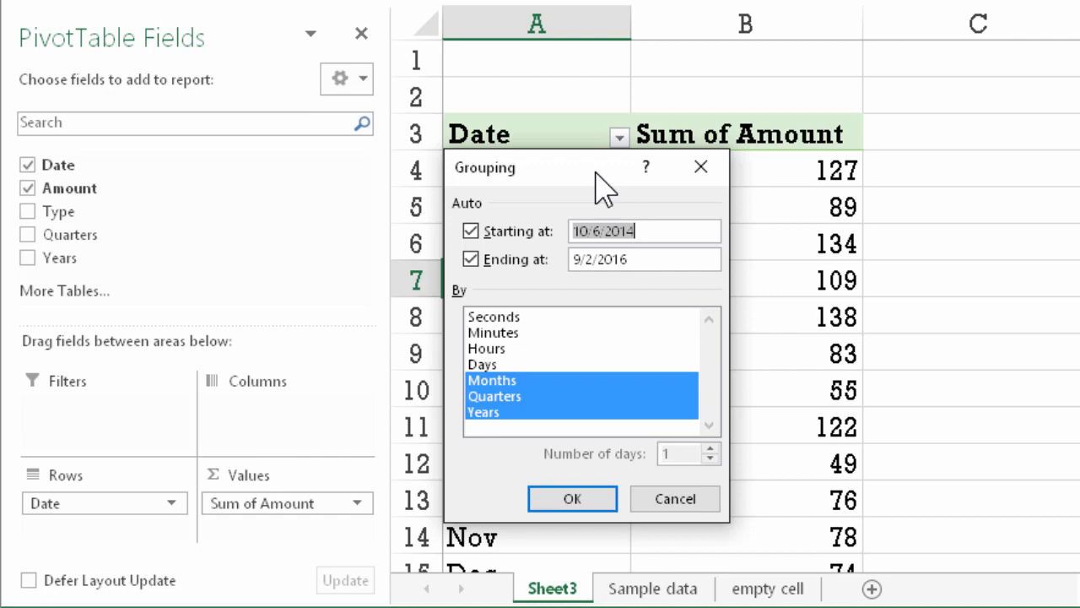
Regroup the pivot table's dates by Days only, with the number of days set to 7
left_click(532, 381)
left_click(524, 396)
left_click(519, 413)
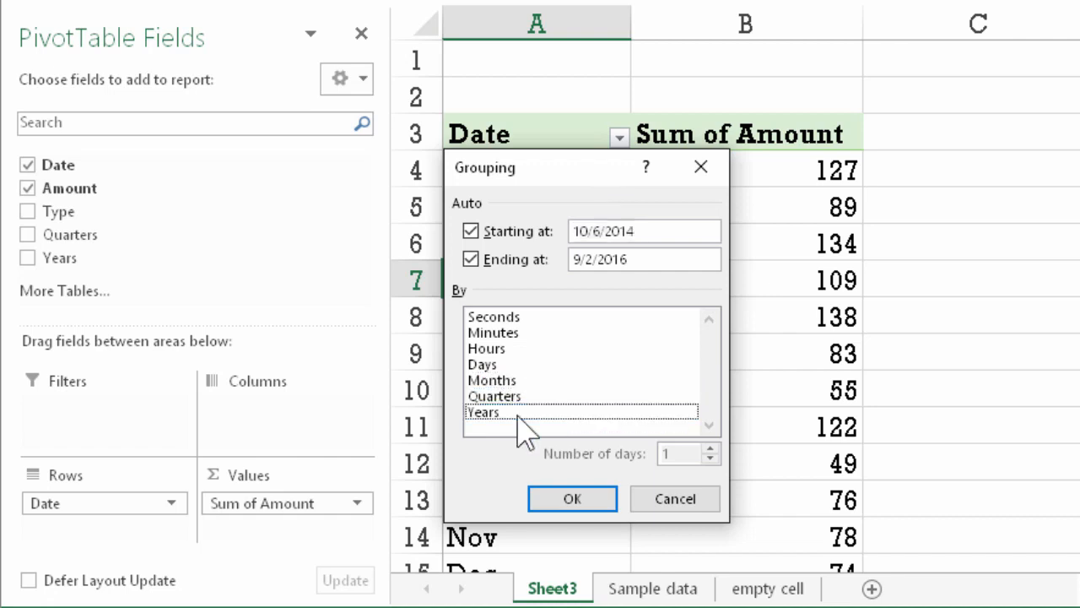
left_click(507, 365)
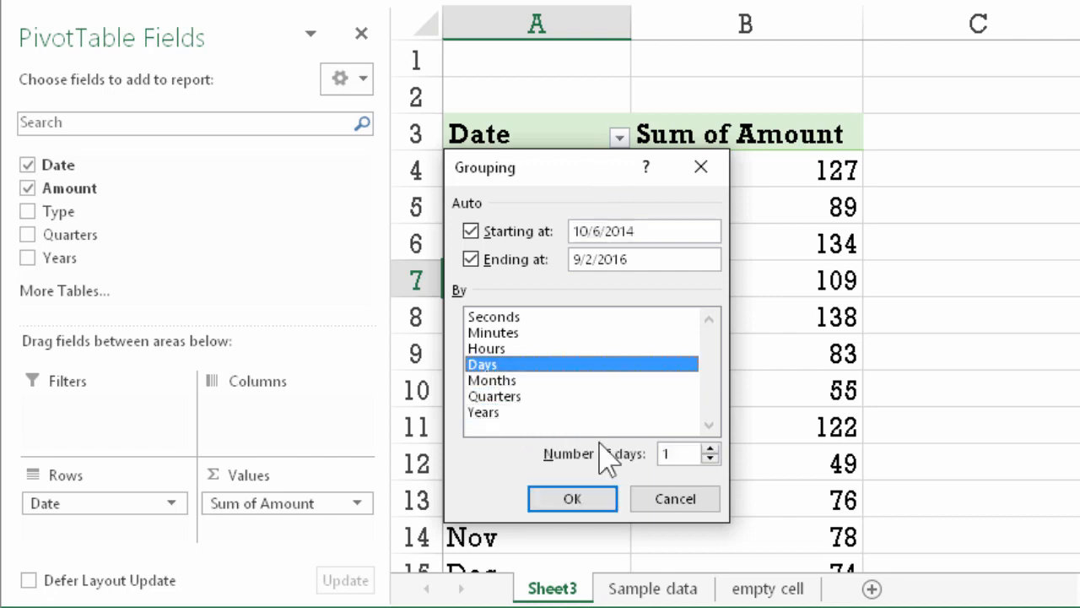
left_click(709, 448)
left_click(709, 449)
left_click(710, 449)
left_click(710, 449)
left_click(709, 449)
left_click(709, 449)
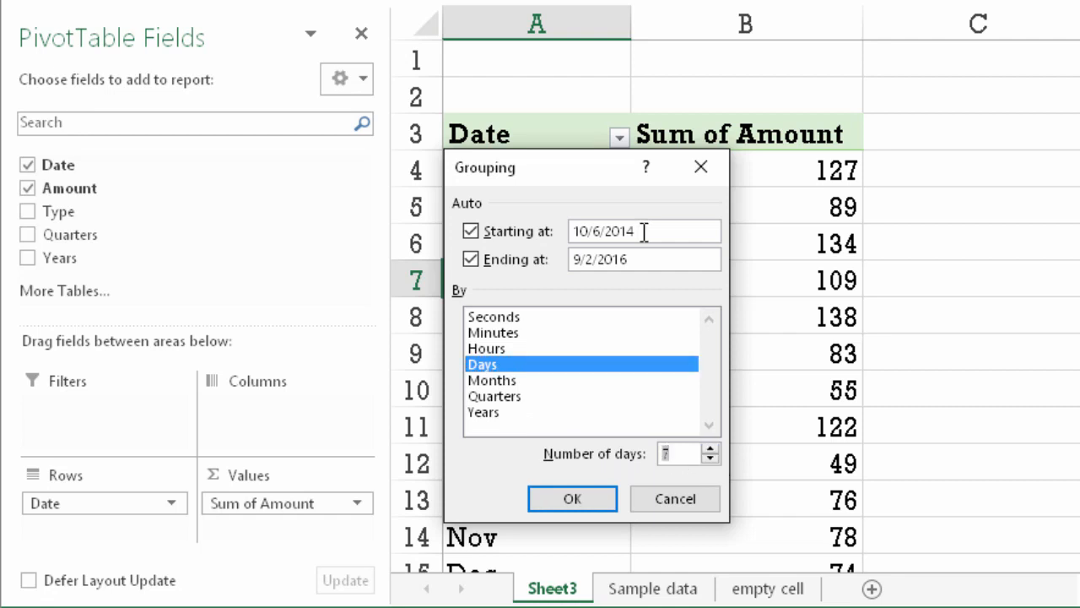
key("Return")
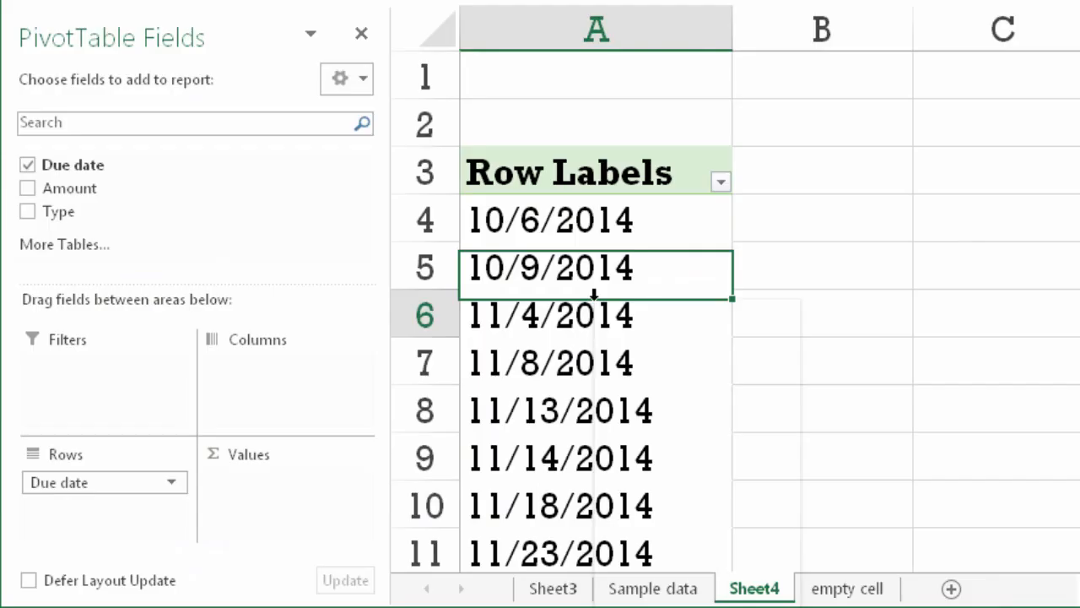
Try to group the Due date row labels of the pivot table on Sheet4
right_click(596, 302)
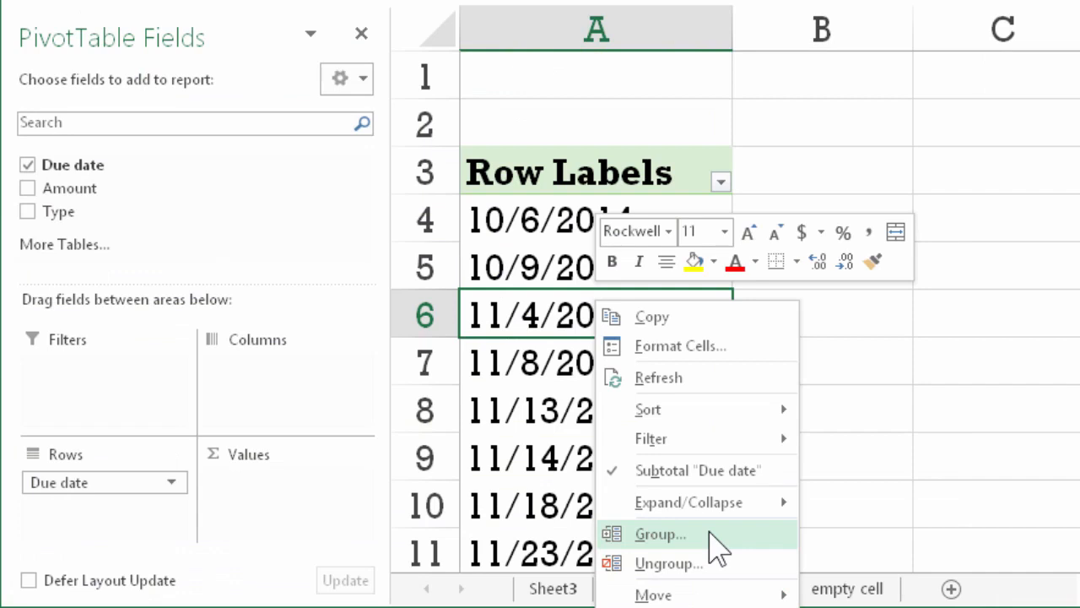
left_click(660, 534)
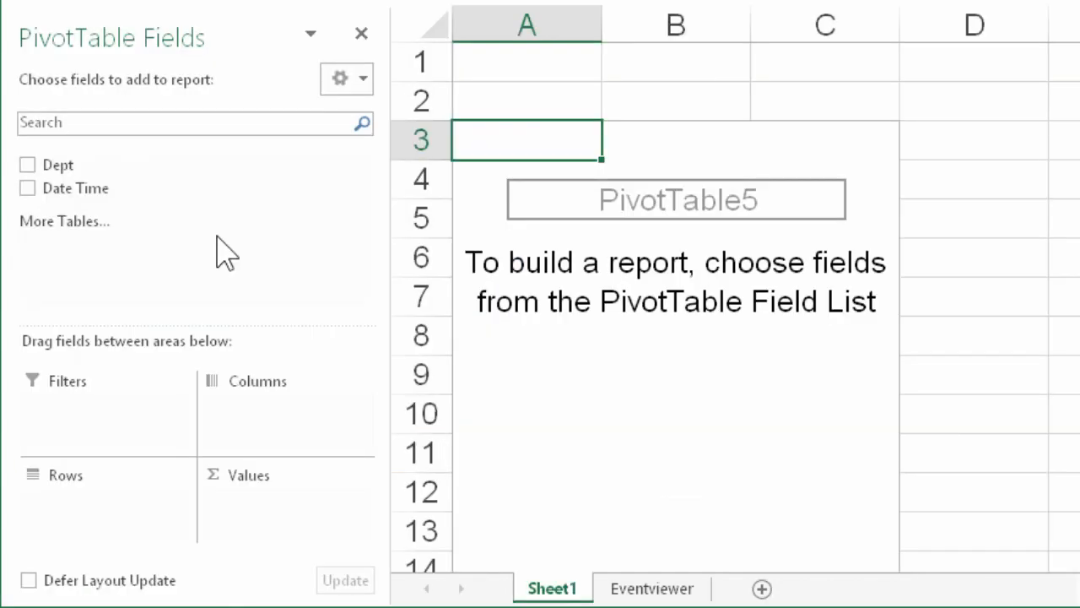
Add Dept to the values as a count and Date Time to the rows of the blank pivot table
left_click_drag(58, 164, 253, 523)
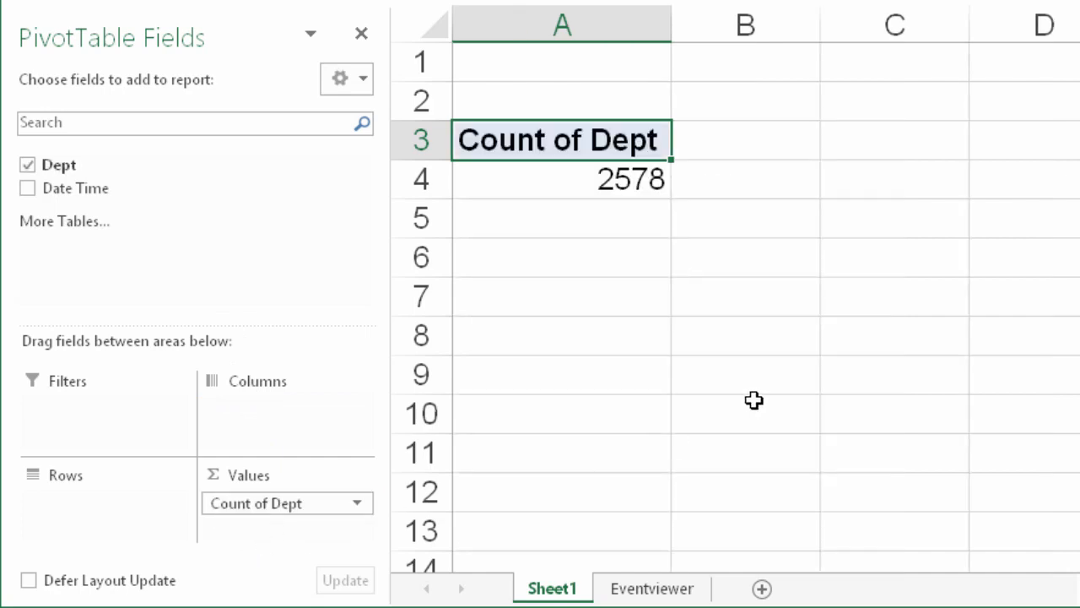
left_click_drag(78, 191, 83, 518)
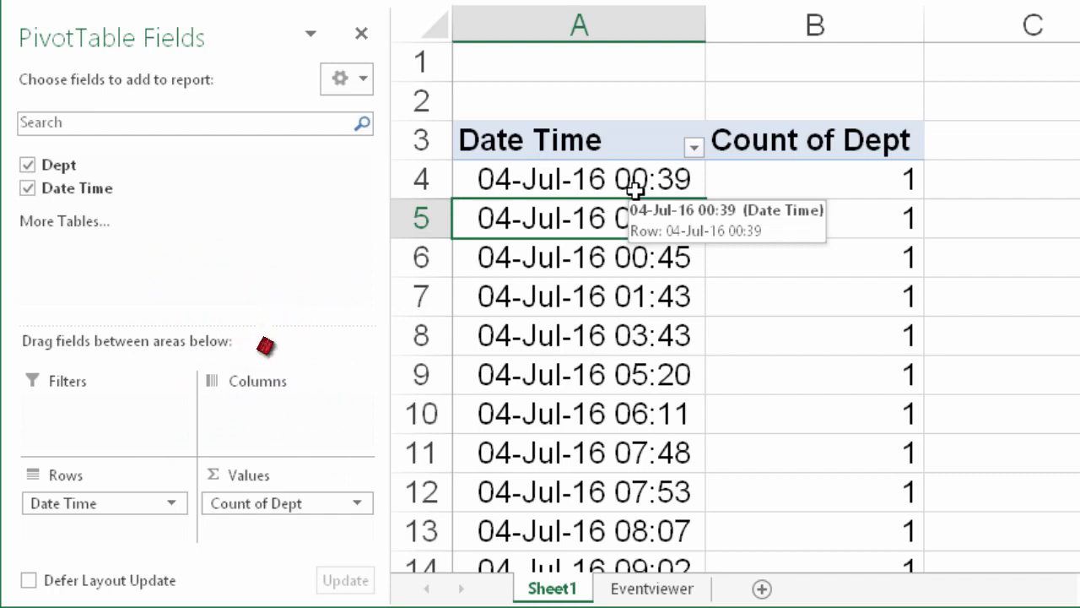
Group the Date Time rows by Days only instead of Months
key("alt+shift+Right")
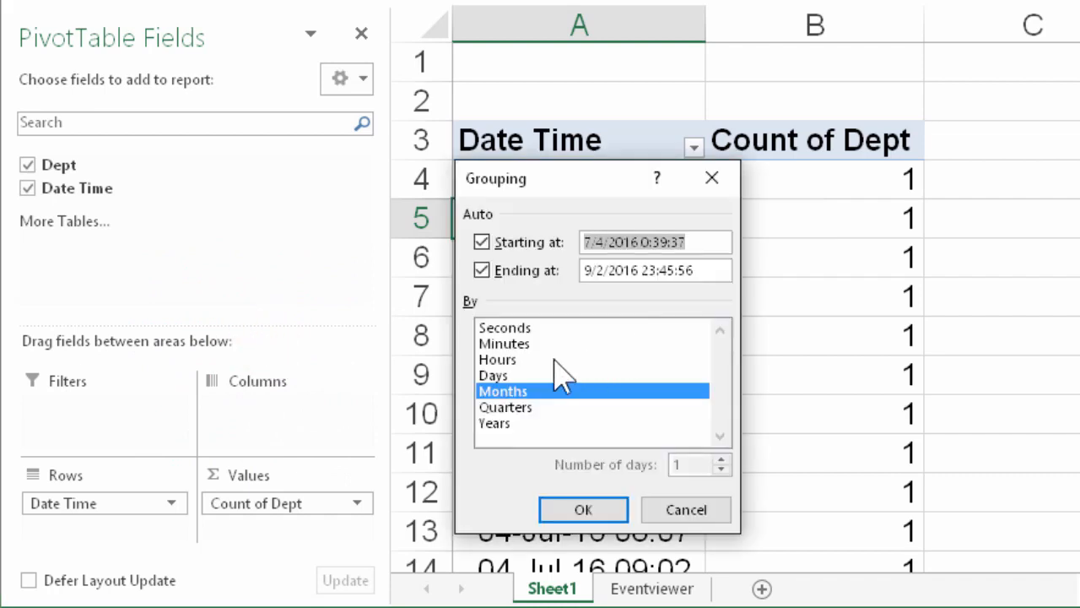
left_click(516, 375)
left_click(557, 392)
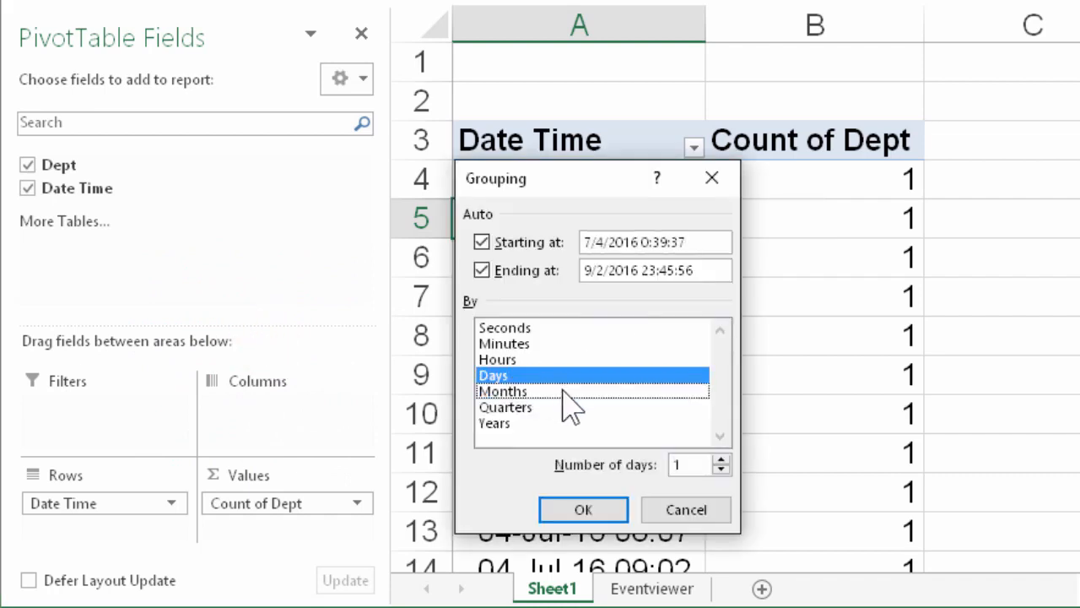
left_click(581, 511)
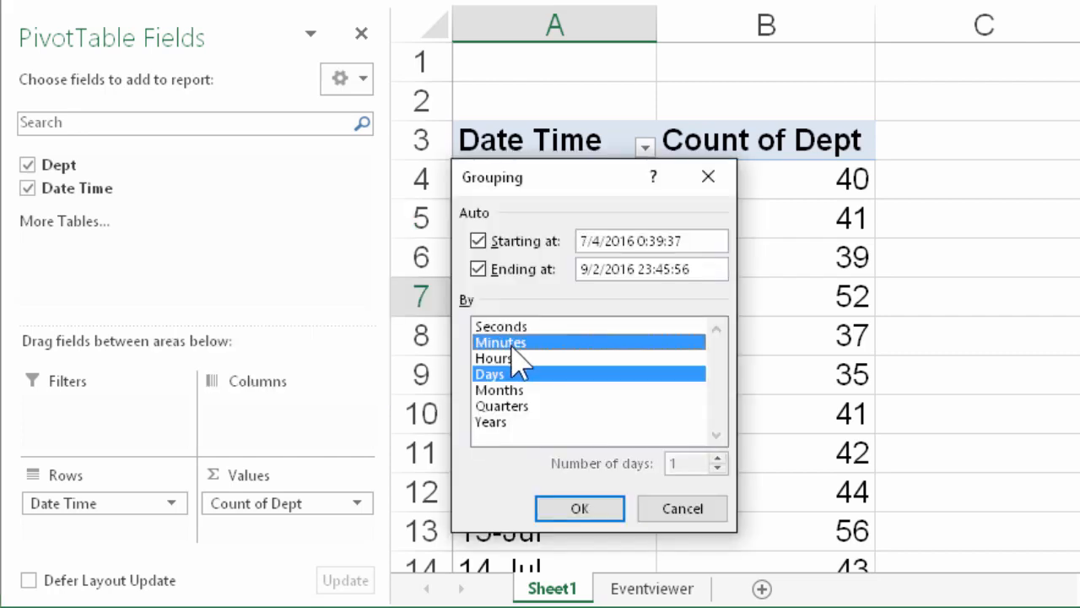
Regroup the Date Time rows by Hours only, dropping the Days grouping
left_click(504, 342)
left_click(501, 359)
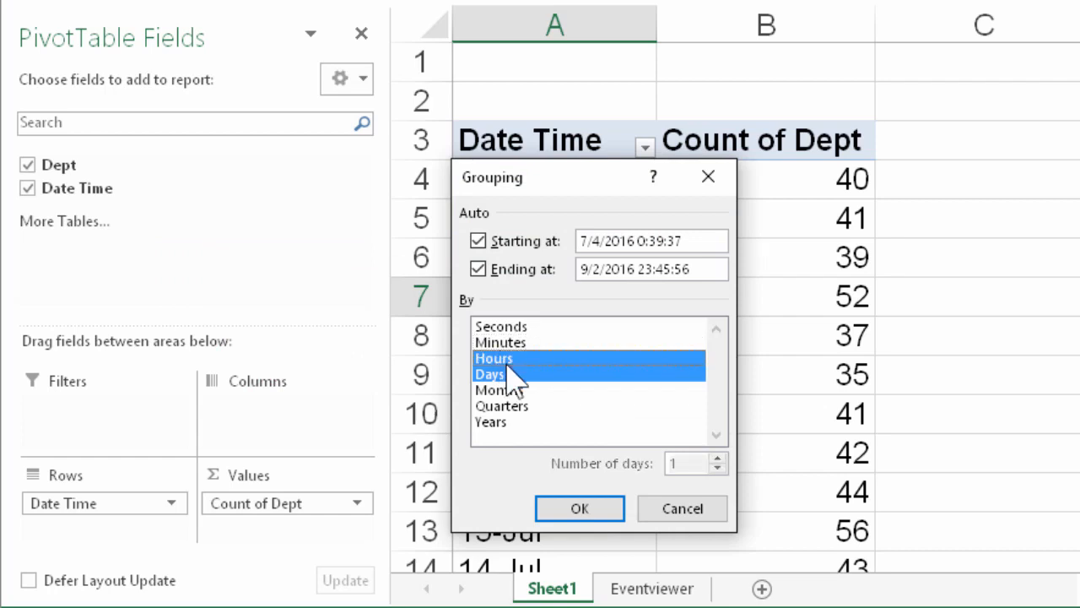
left_click(544, 376)
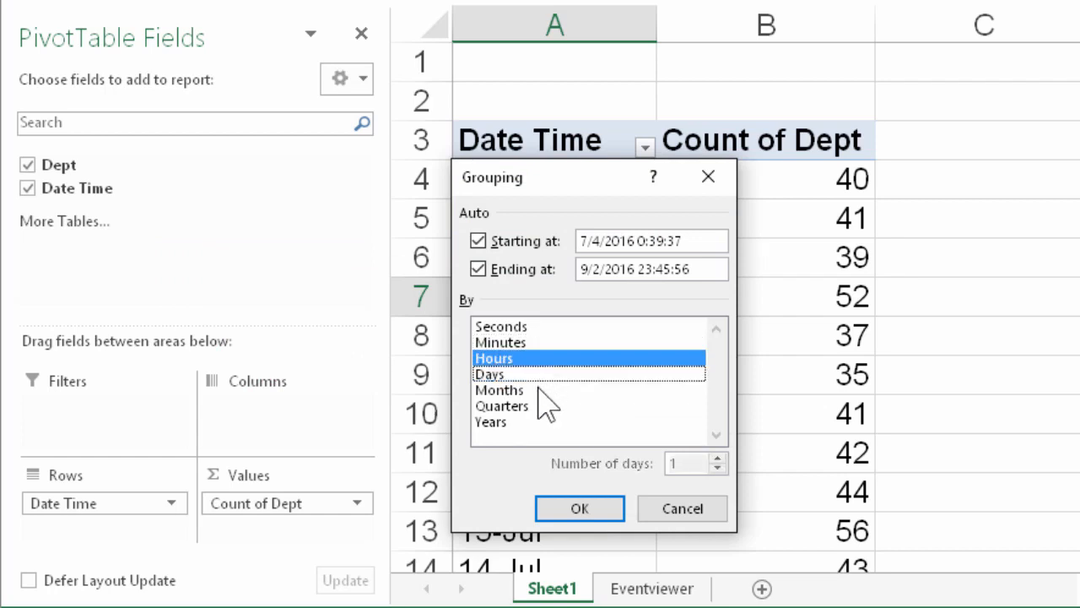
left_click(574, 509)
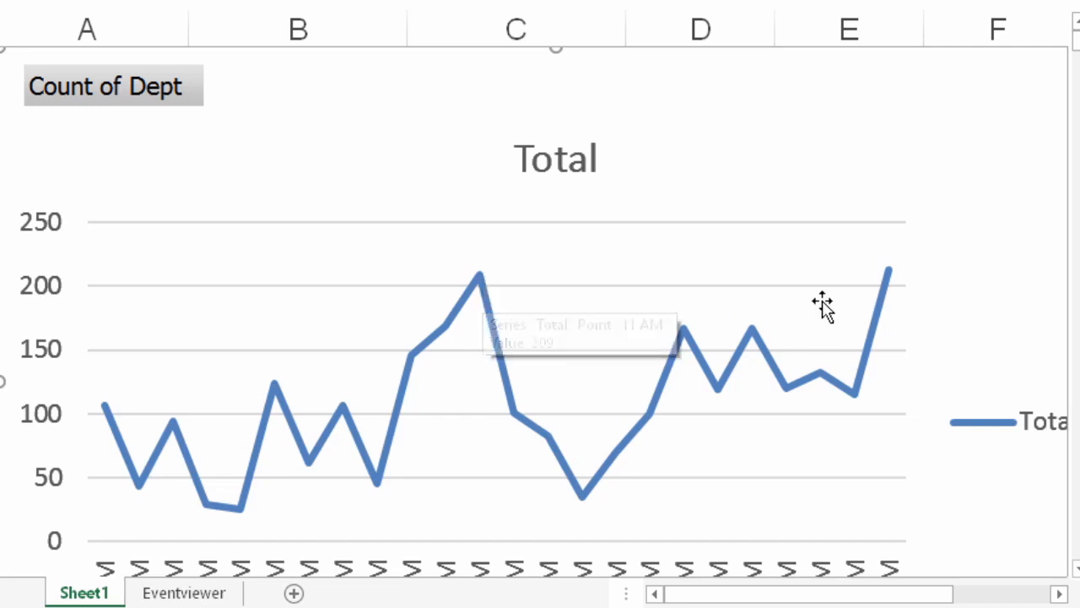
Add Days to the Date Time grouping so the rows are grouped by both Hours and Days
mouse_move(890, 279)
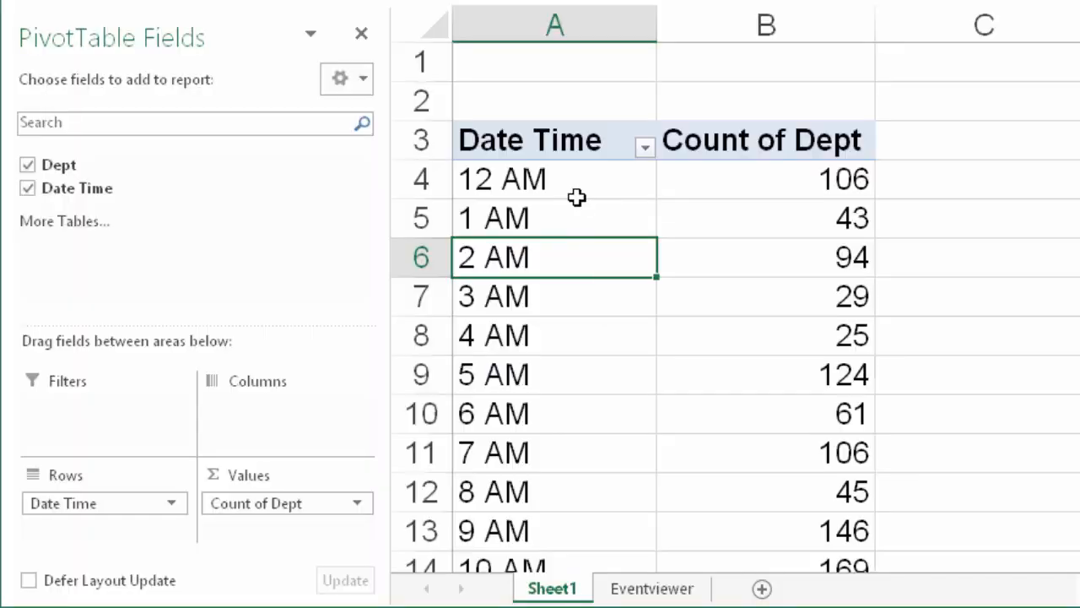
left_click(577, 201)
left_click(575, 177)
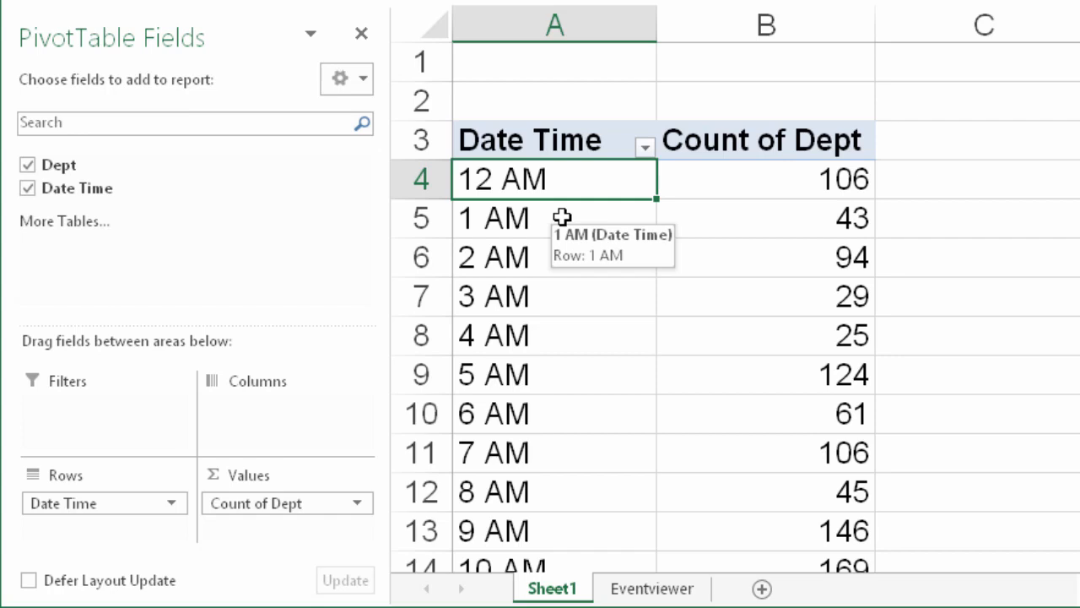
right_click(554, 263)
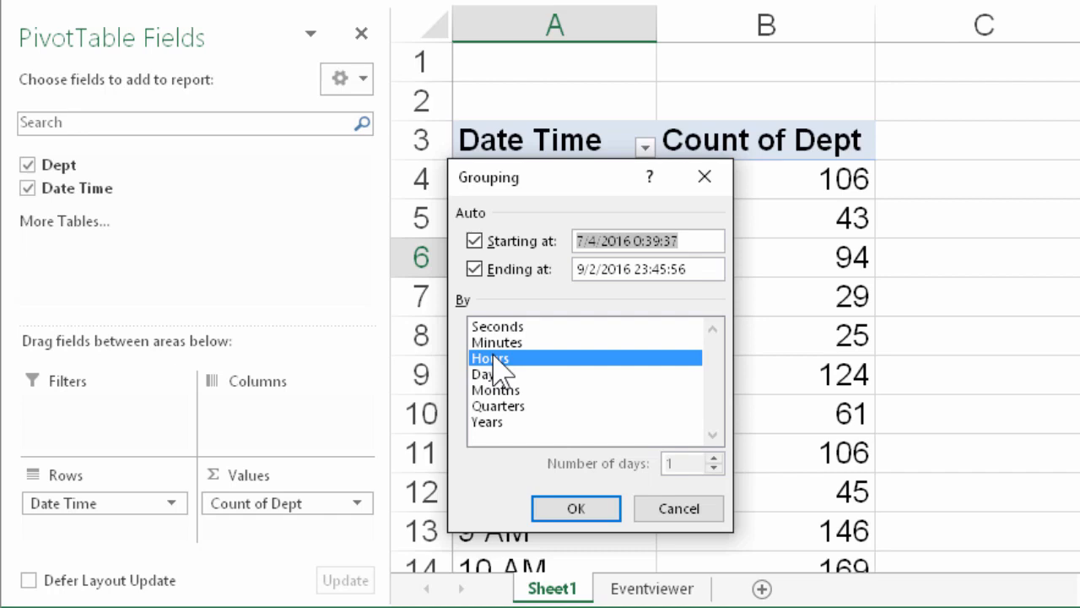
left_click(502, 372)
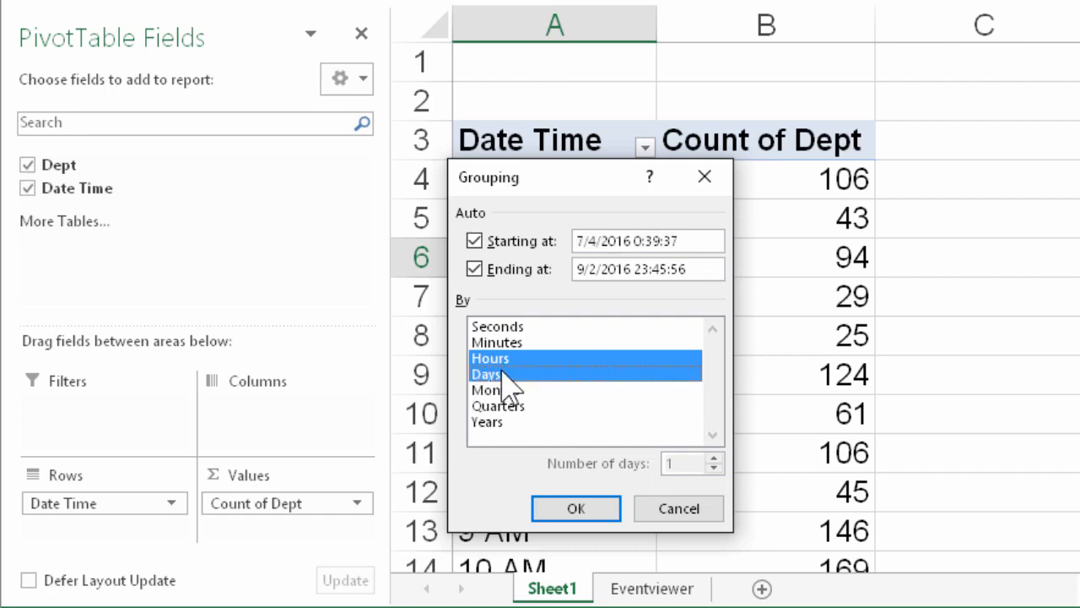
left_click(575, 508)
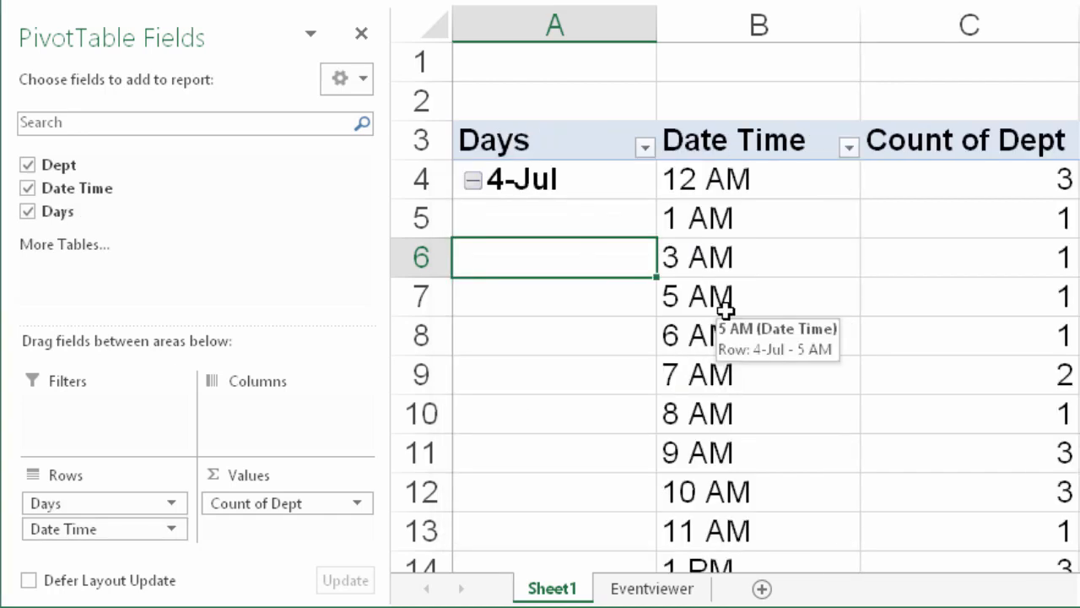